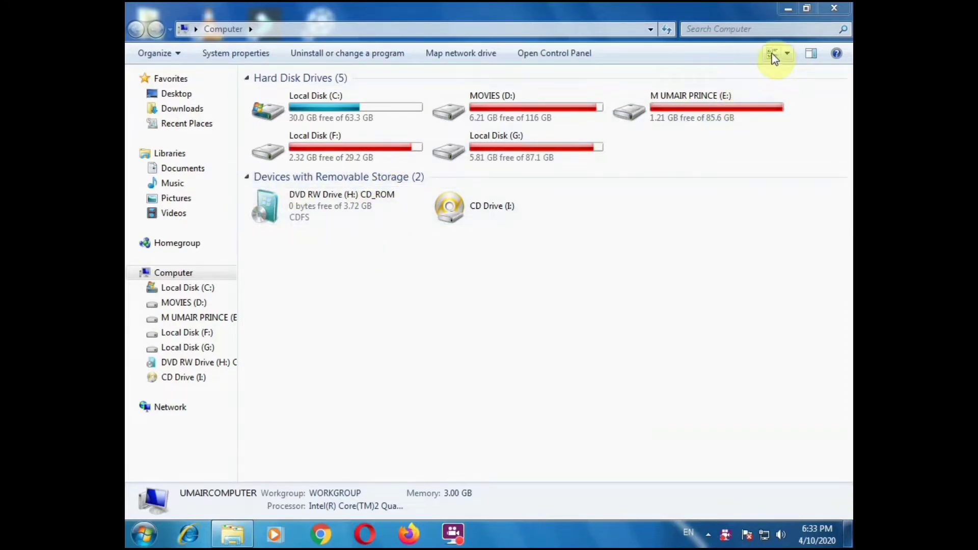
- Launch PowerISO, dismiss its trial notice, and open the tool for making a CD/DVD/Blu-ray image file
click(788, 9)
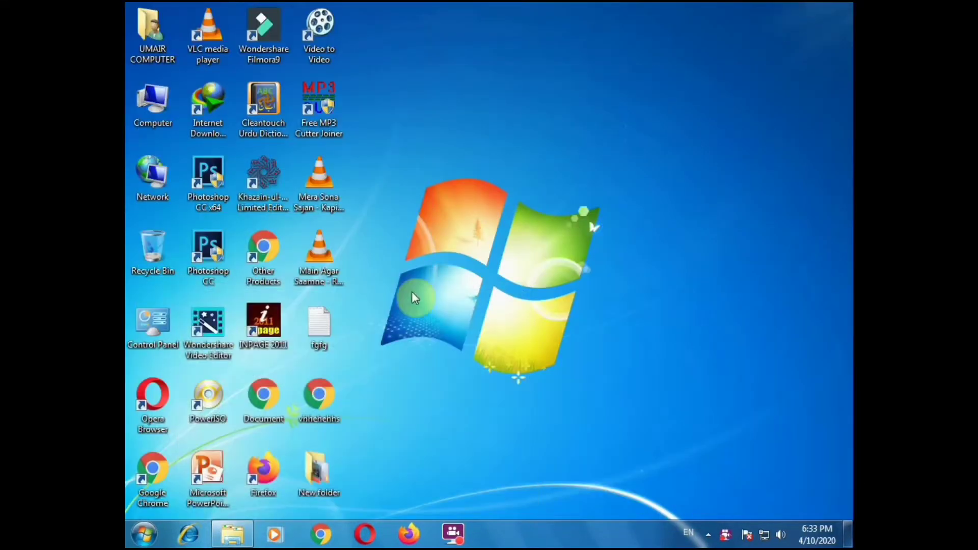
click(215, 401)
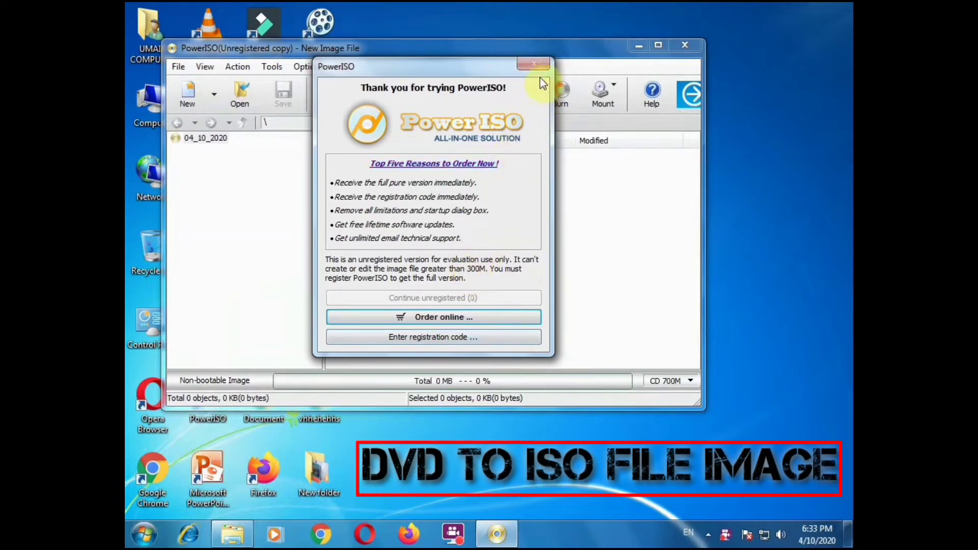
click(533, 64)
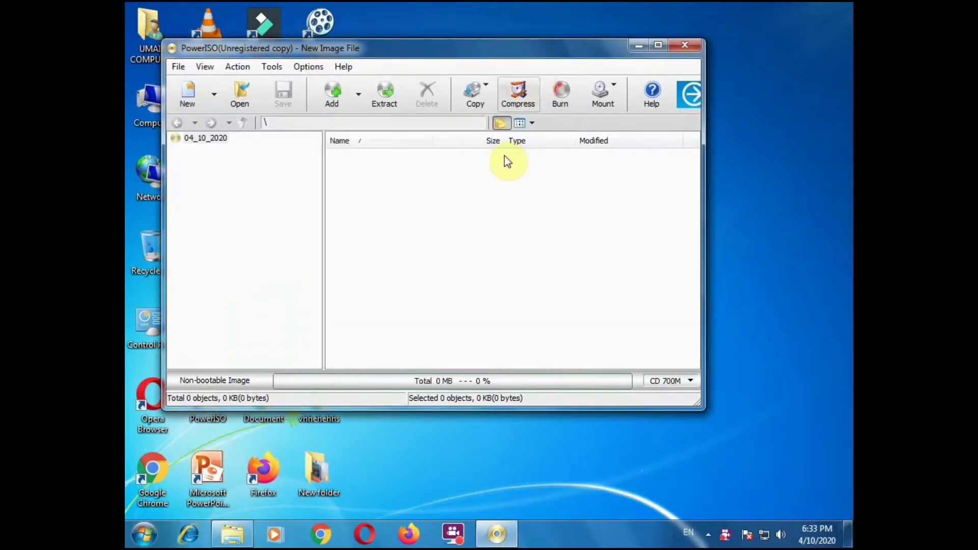
click(205, 66)
click(237, 66)
click(270, 67)
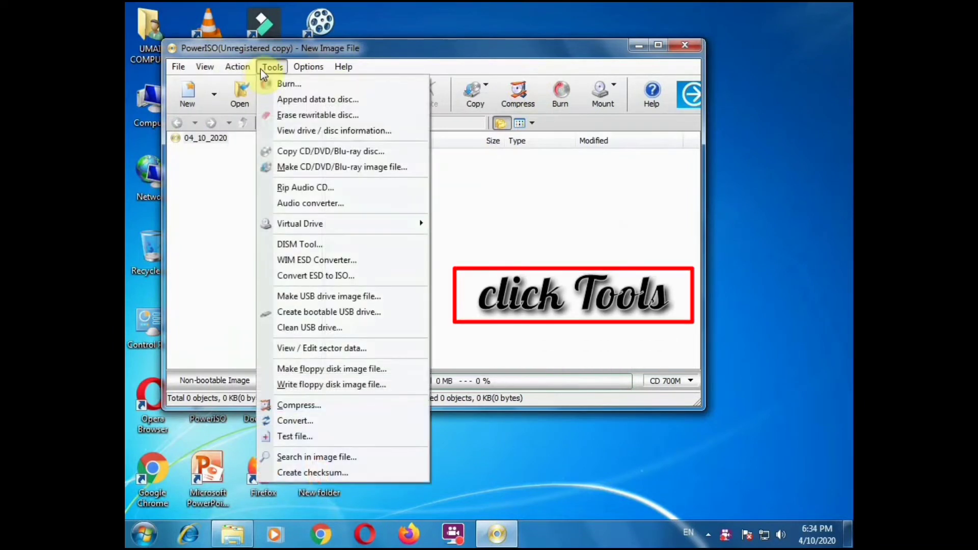
click(304, 170)
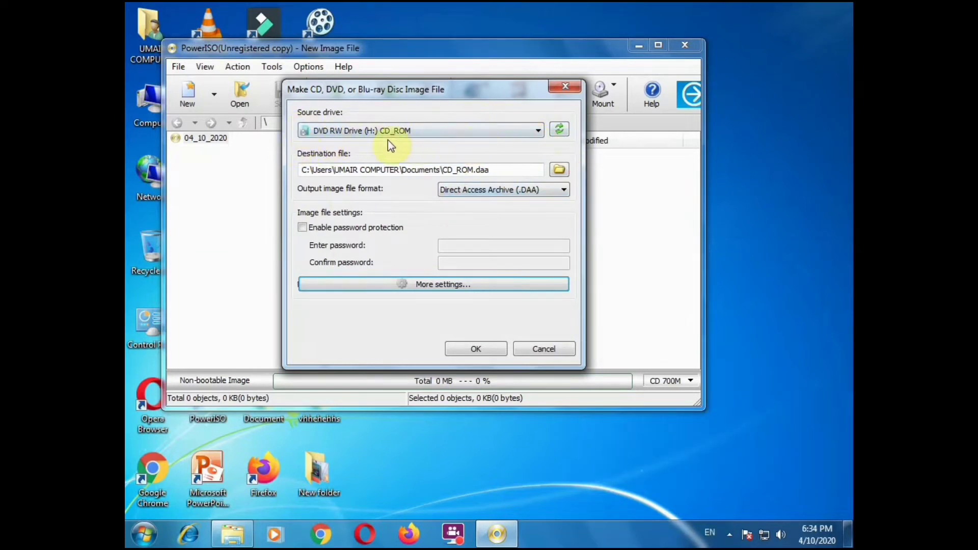
- Create the CD_ROM.daa image from source drive DVD RW Drive (H:) CD_ROM, keeping the Documents folder as destination
click(557, 129)
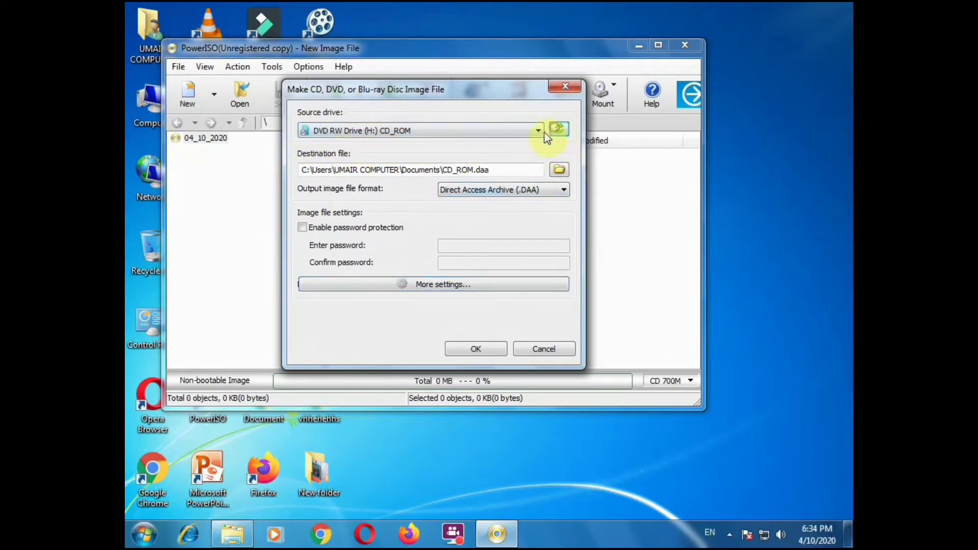
click(541, 131)
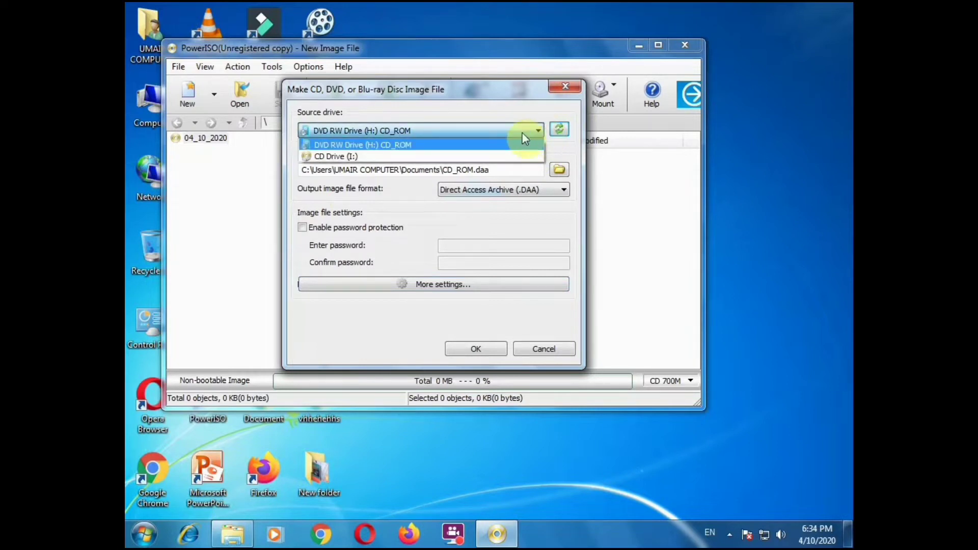
click(410, 147)
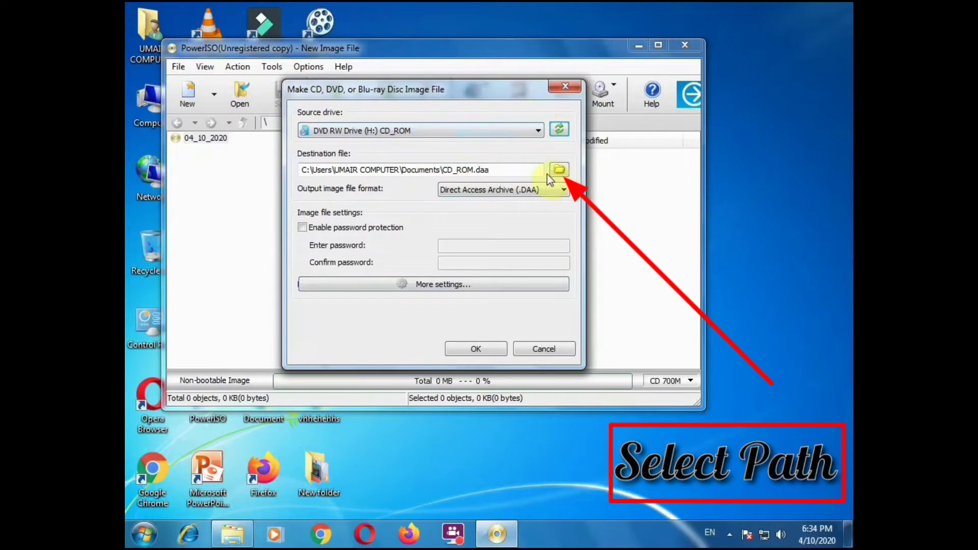
click(560, 172)
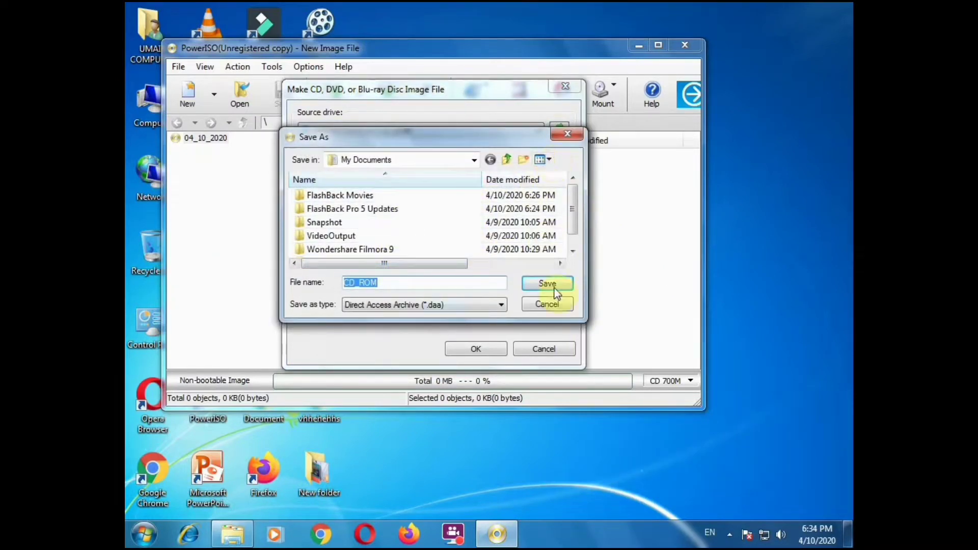
click(554, 307)
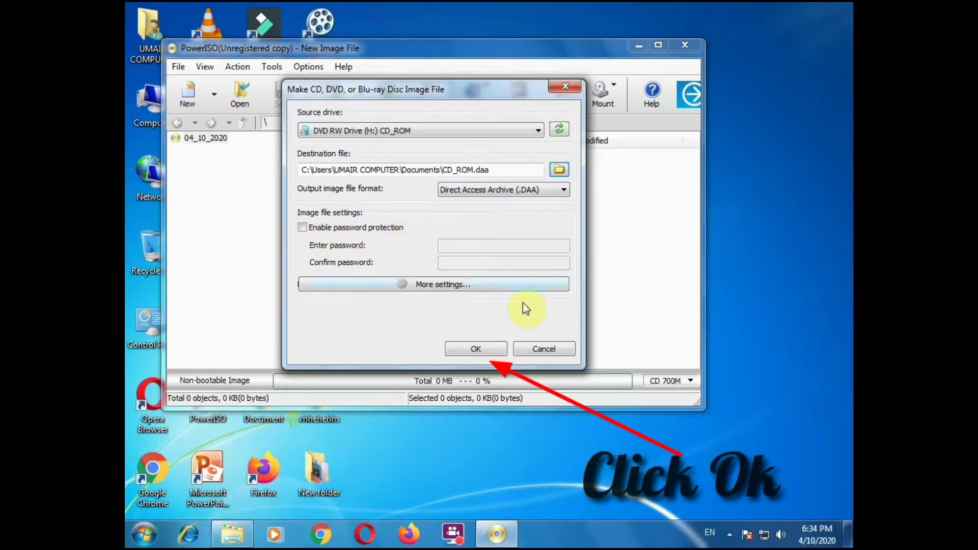
click(458, 350)
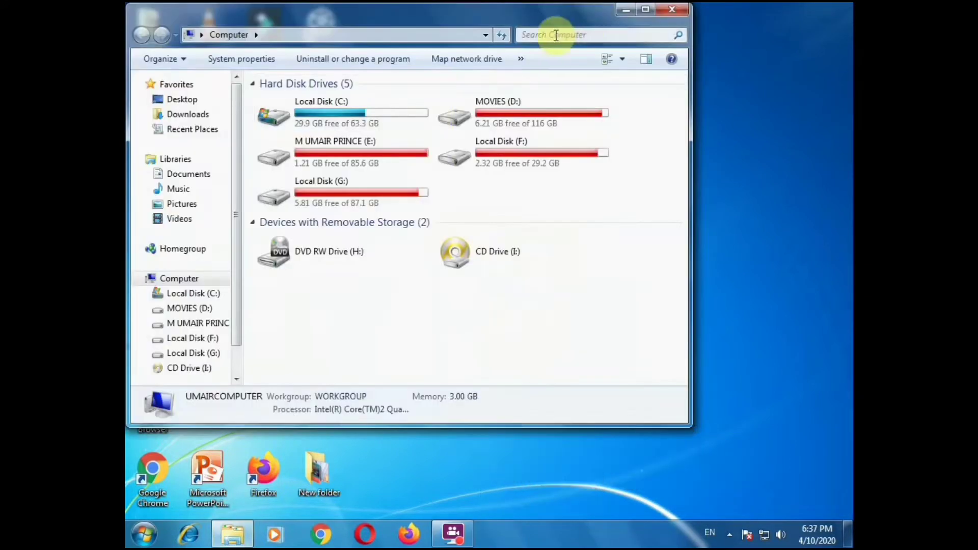
- Switch to Windows Explorer and look for the CD_ROM image file in the SOFTWAER folder on drive E:
click(641, 9)
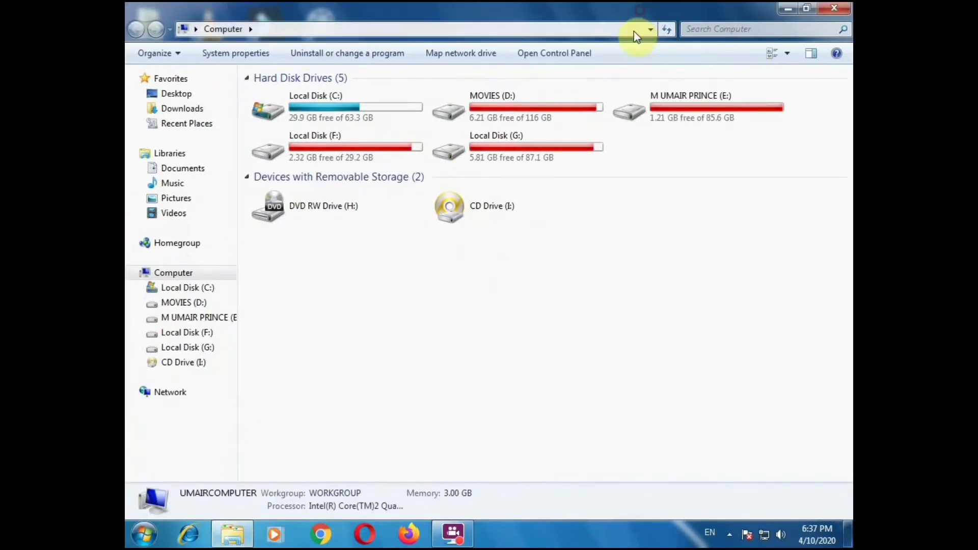
double_click(703, 109)
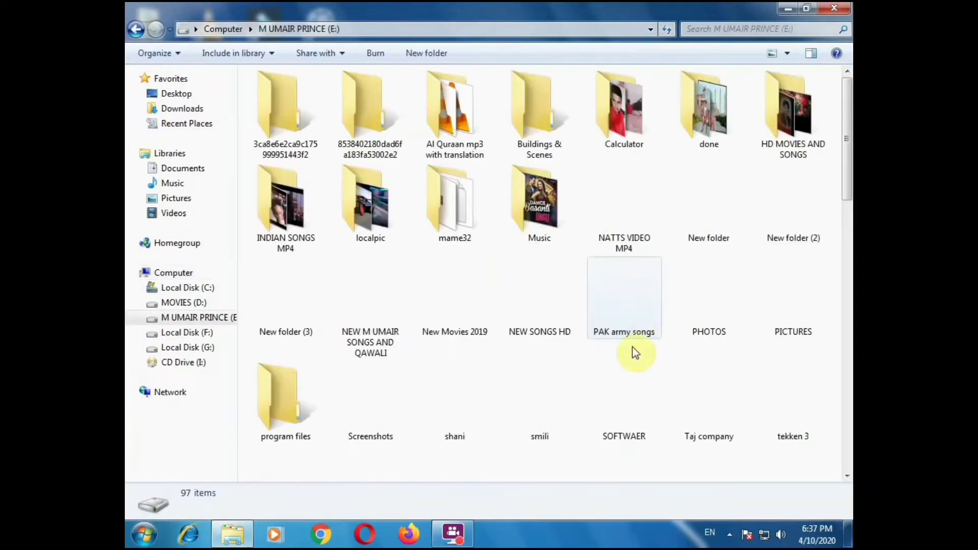
double_click(628, 390)
scroll(627, 397, down, 10)
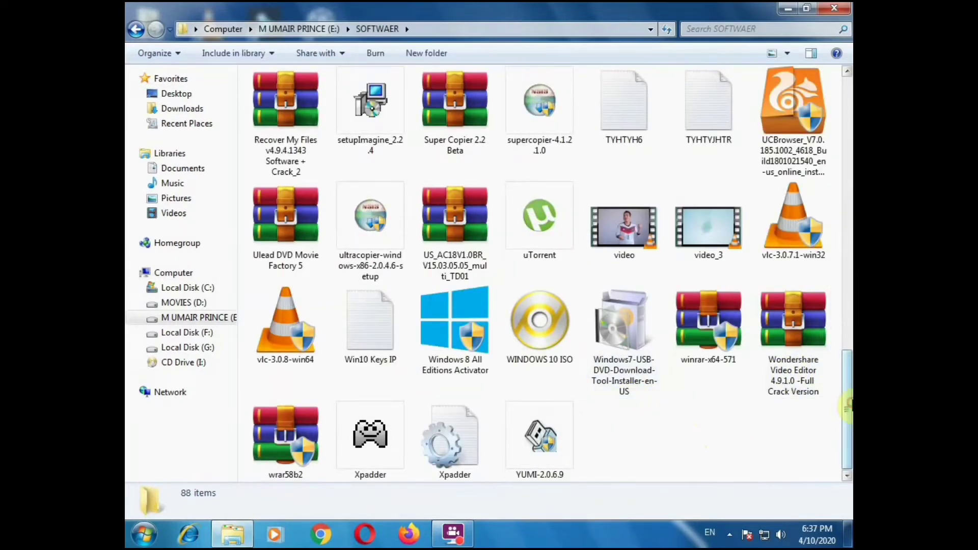
drag(846, 408, 847, 177)
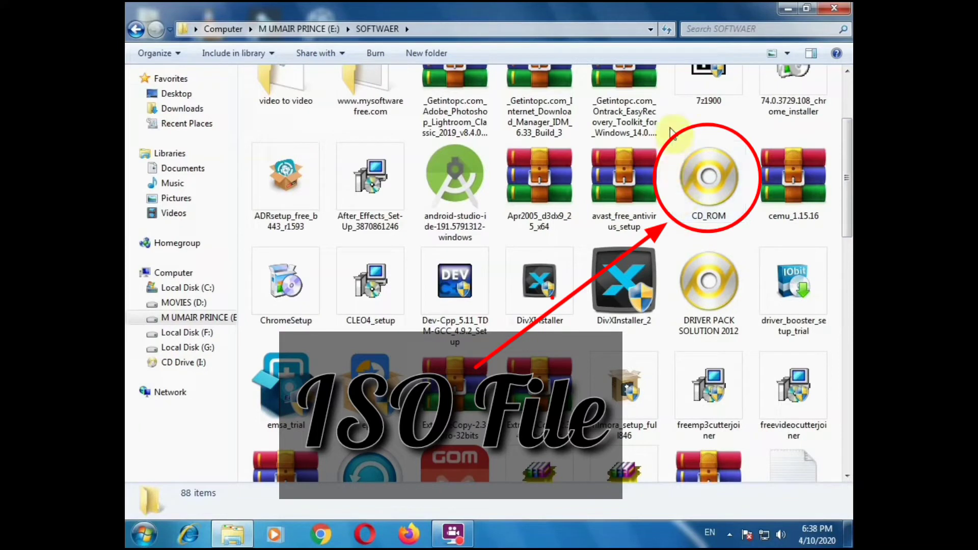
mouse_move(707, 201)
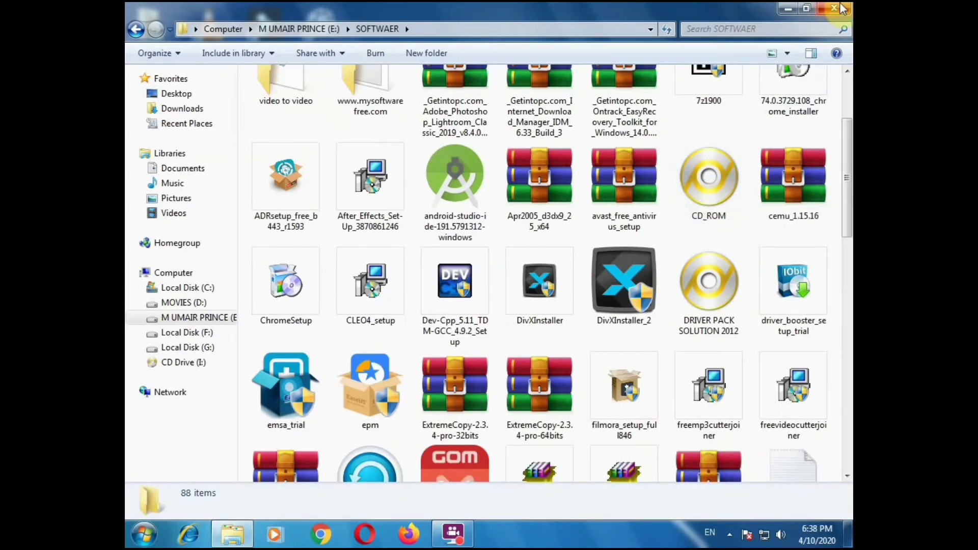
- Return to the Computer overview and dismiss the scan-and-fix prompt for the inserted USB drive J:
click(139, 26)
click(138, 25)
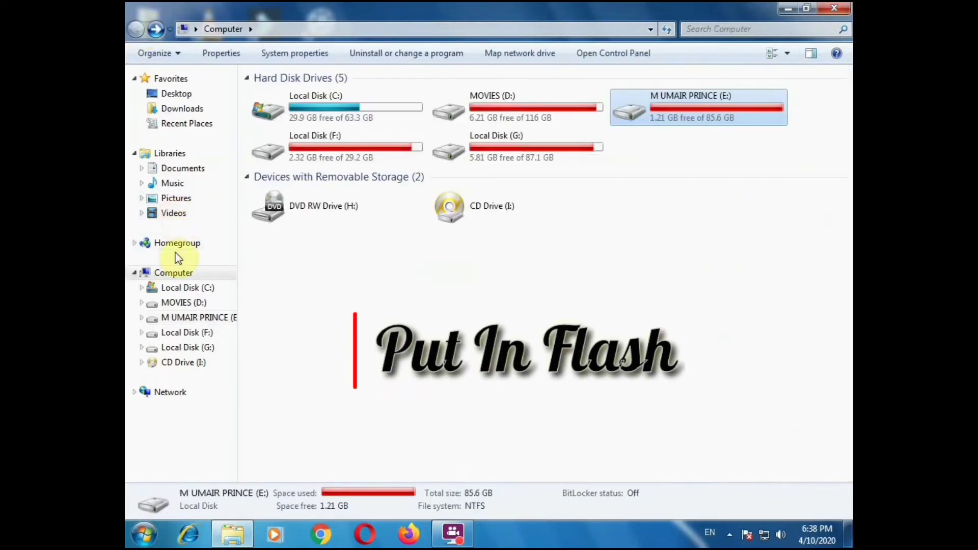
click(342, 398)
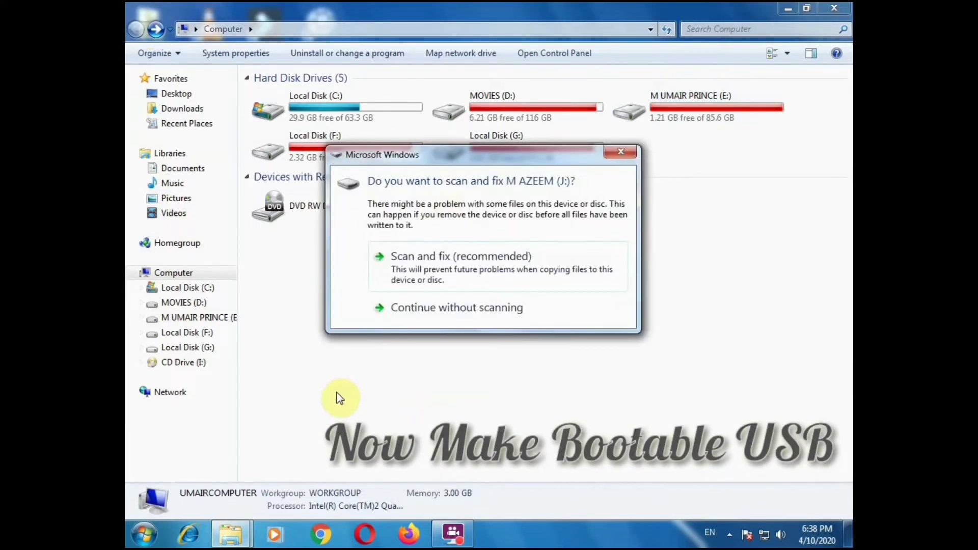
click(630, 153)
click(590, 81)
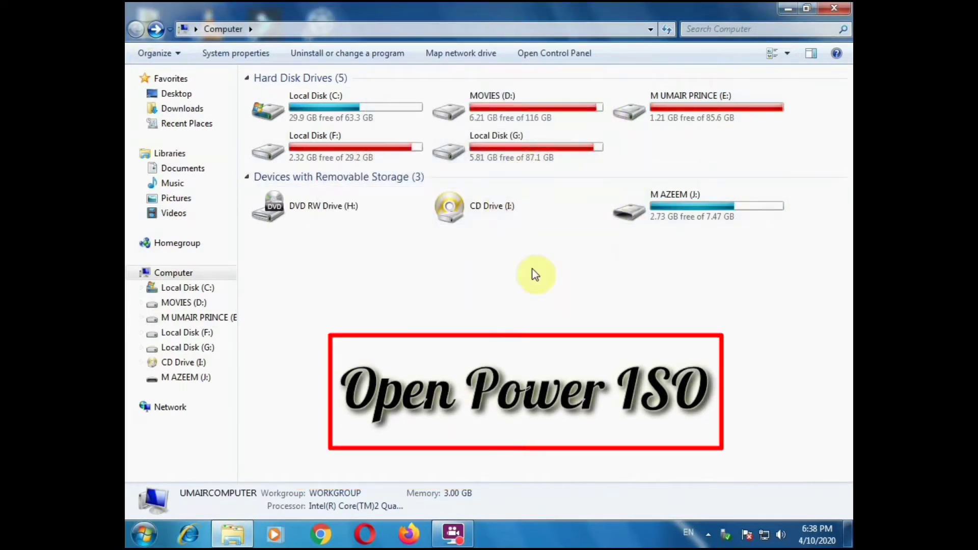
- Launch PowerISO again, dismiss its trial notice, and open the Create bootable USB drive tool with administrator rights
click(787, 9)
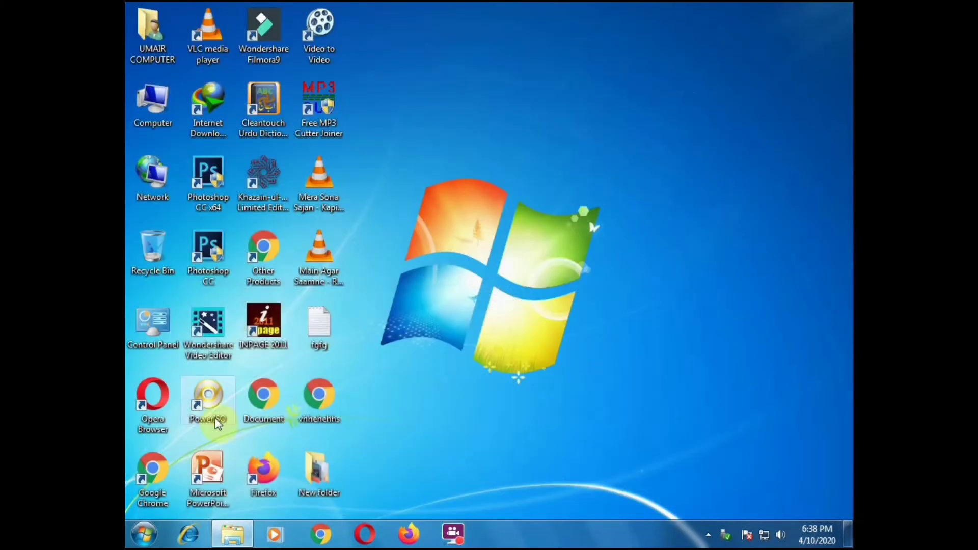
double_click(214, 416)
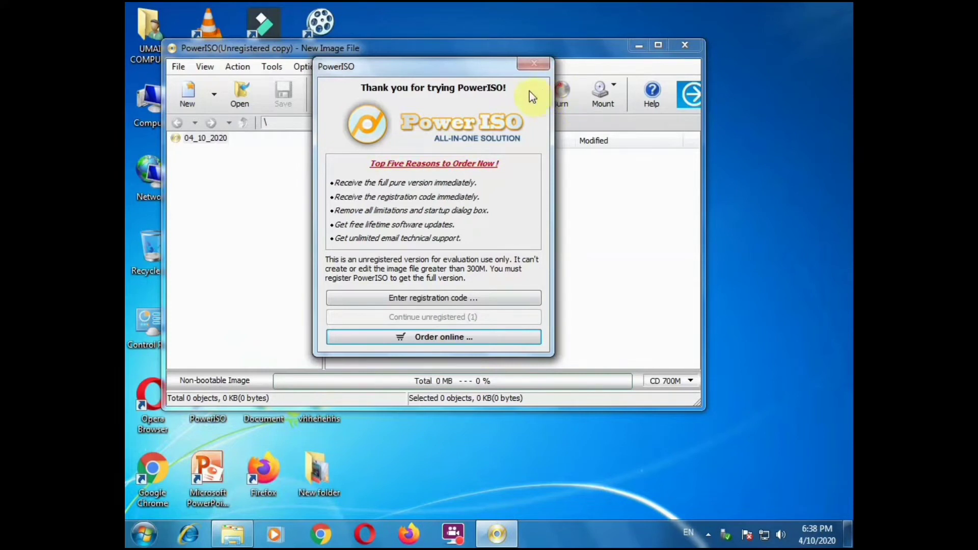
click(542, 68)
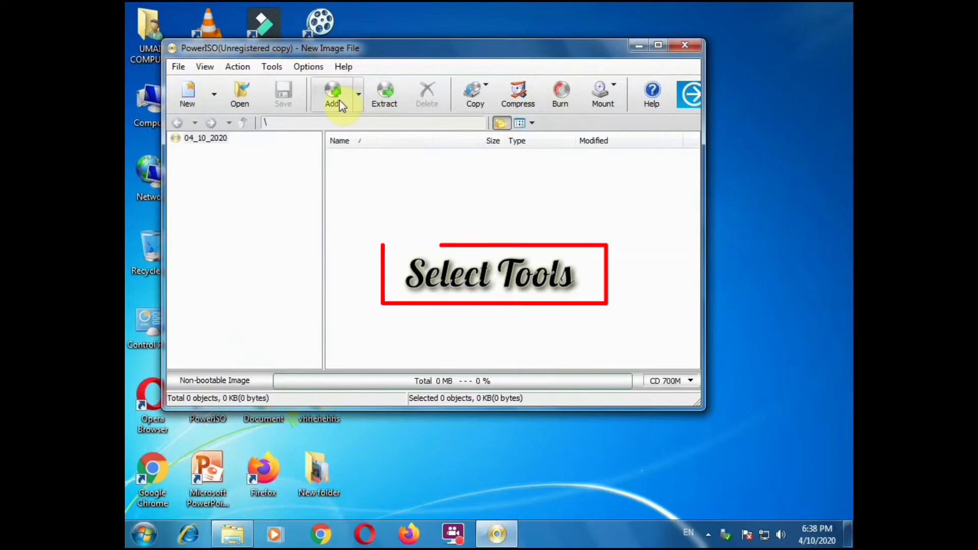
click(277, 70)
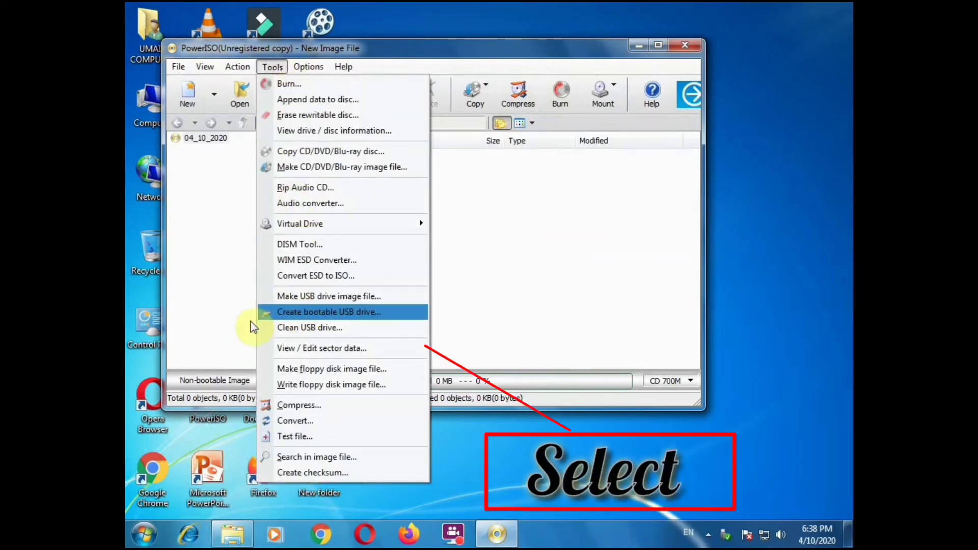
click(287, 312)
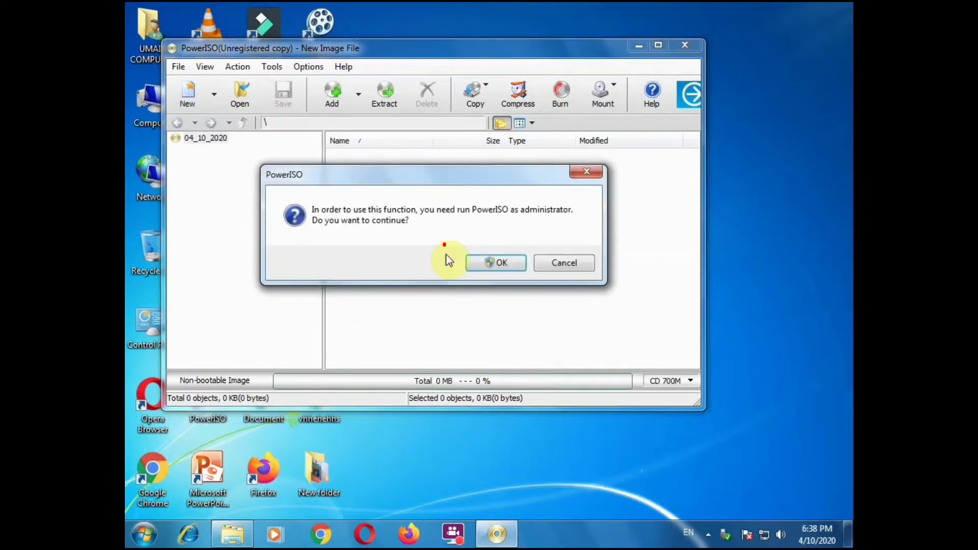
click(489, 263)
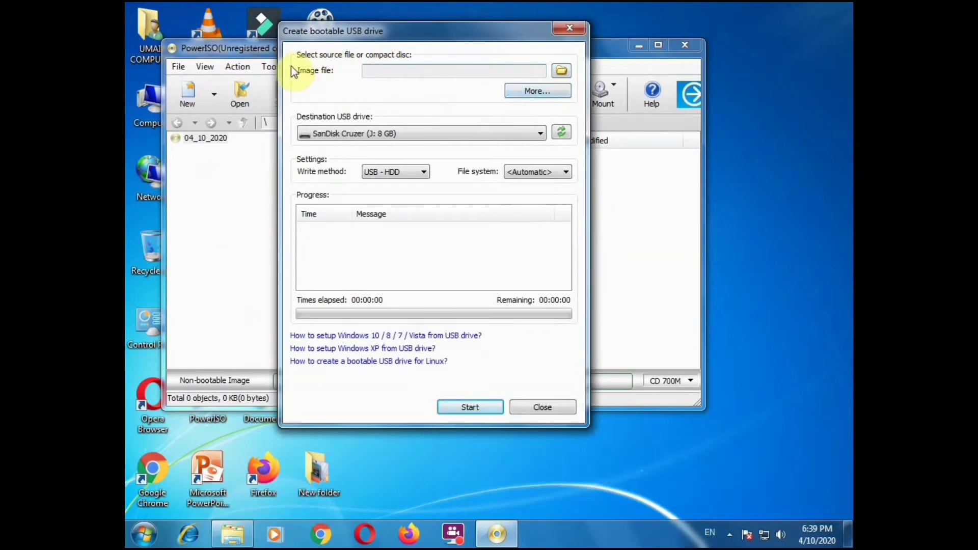
- Load CD_ROM.daa from the SOFTWAER folder on drive E: as the source image file for the bootable USB
click(562, 74)
scroll(631, 173, down, 1)
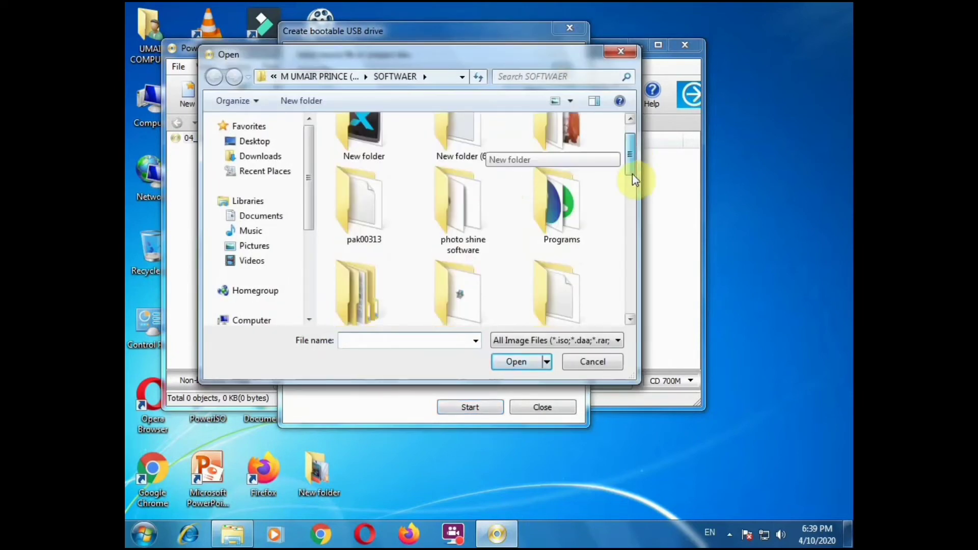
drag(631, 173, 625, 221)
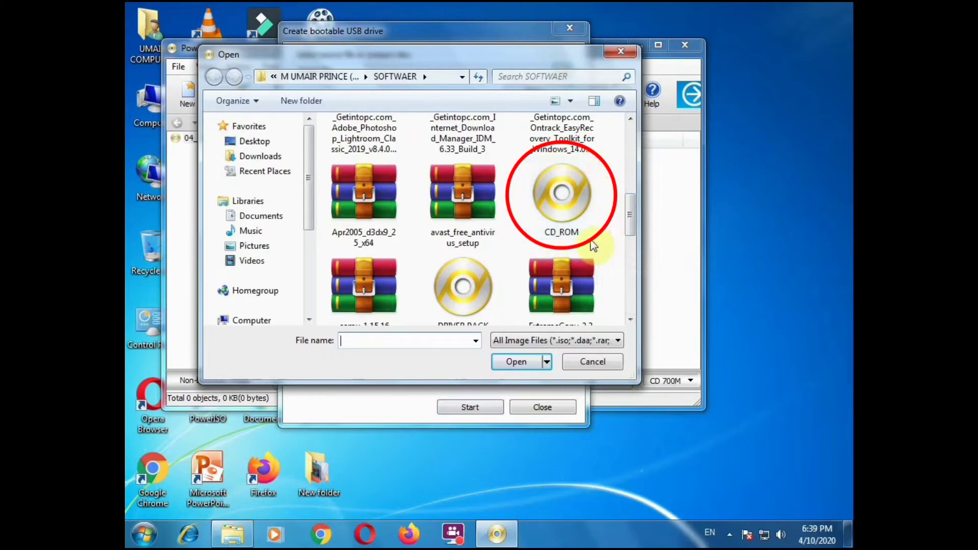
click(577, 204)
click(515, 362)
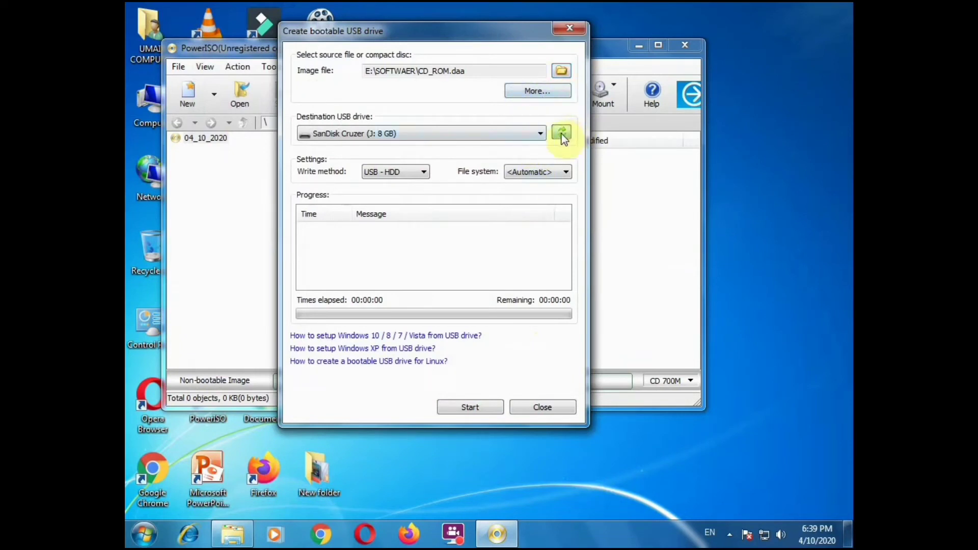
- Write the image to SanDisk Cruzer (J: 8 GB), accepting that its data is overwritten, and close the bootable USB tool
click(540, 134)
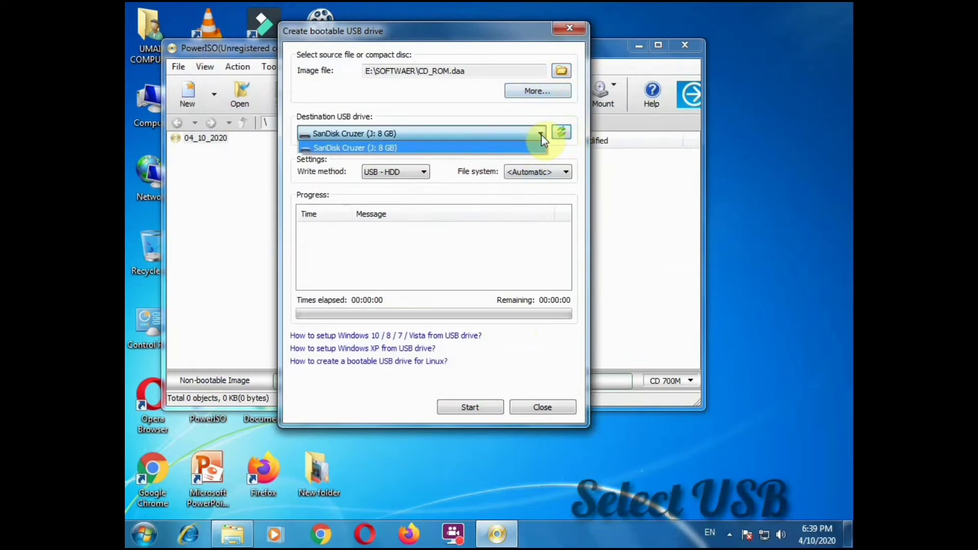
click(390, 148)
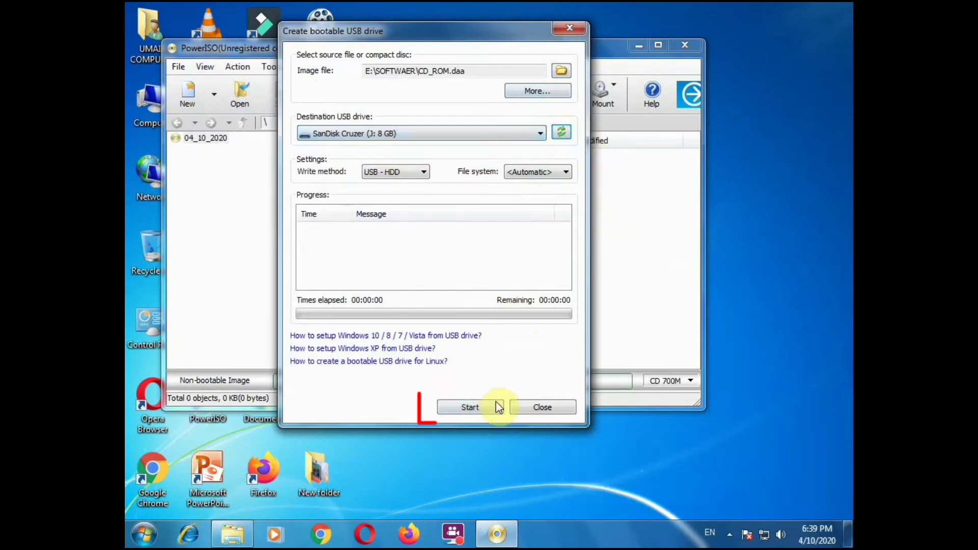
click(456, 410)
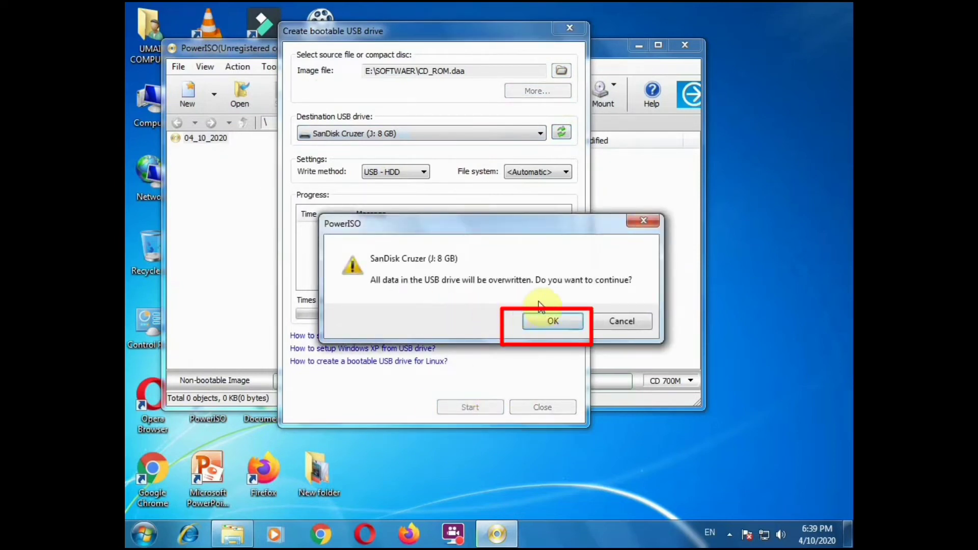
click(557, 329)
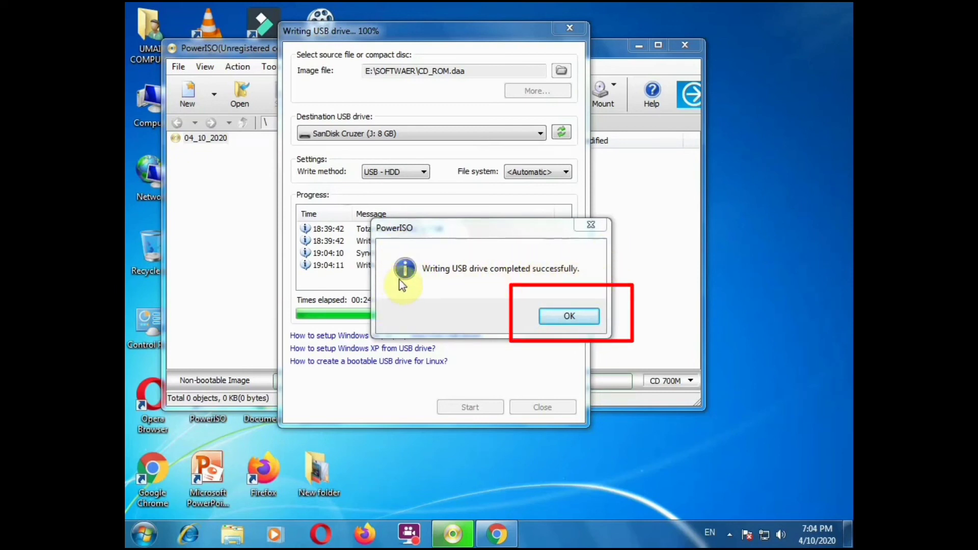
click(565, 316)
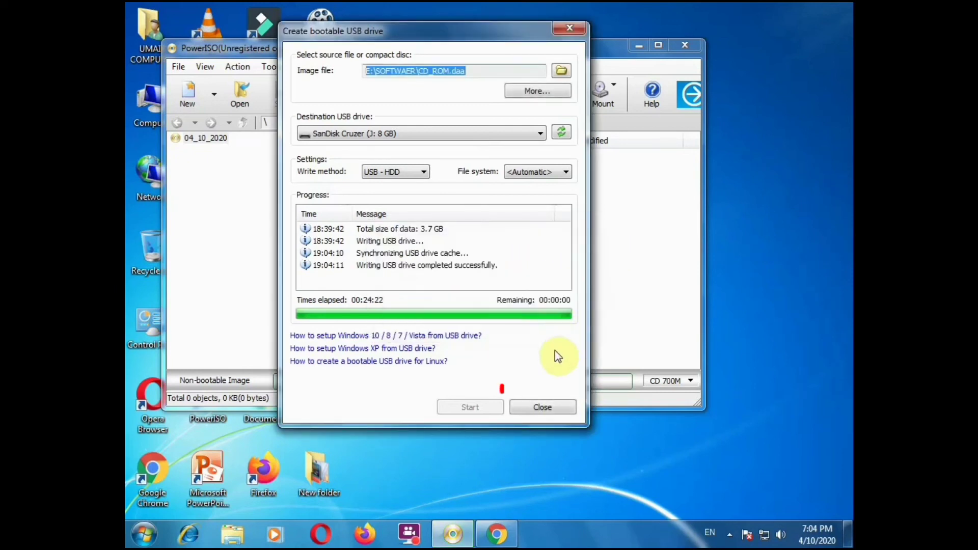
click(544, 412)
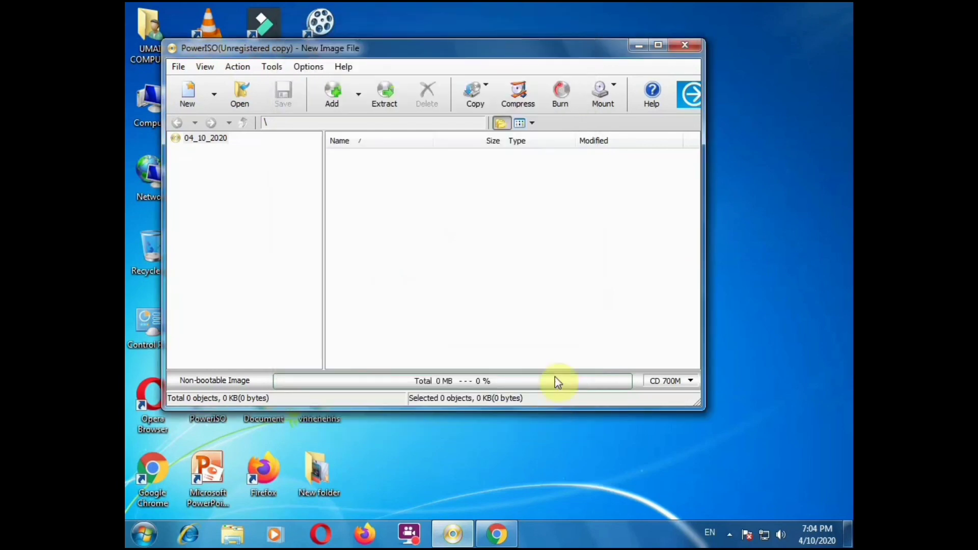
- Close PowerISO and open the CD_ROM (J:) drive in Computer to examine the files written to it
click(686, 49)
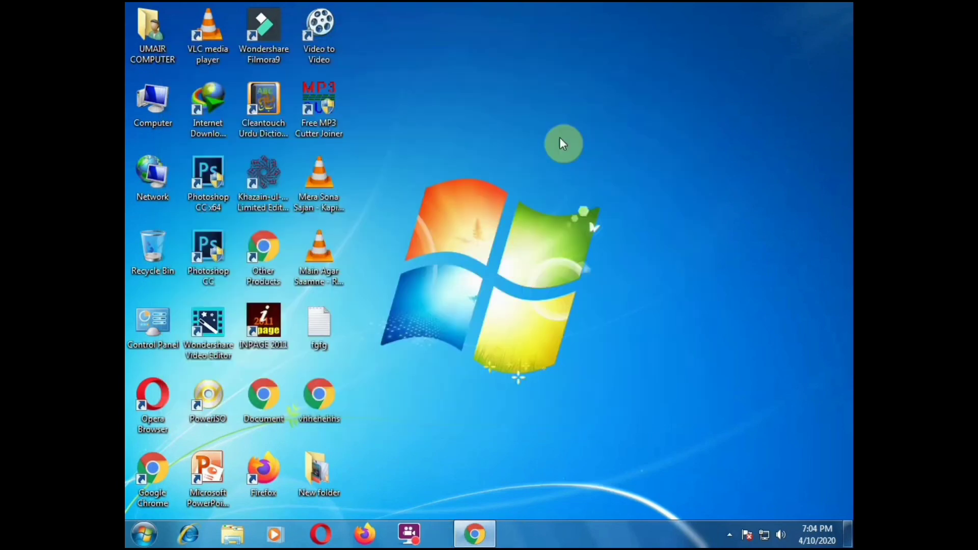
double_click(144, 103)
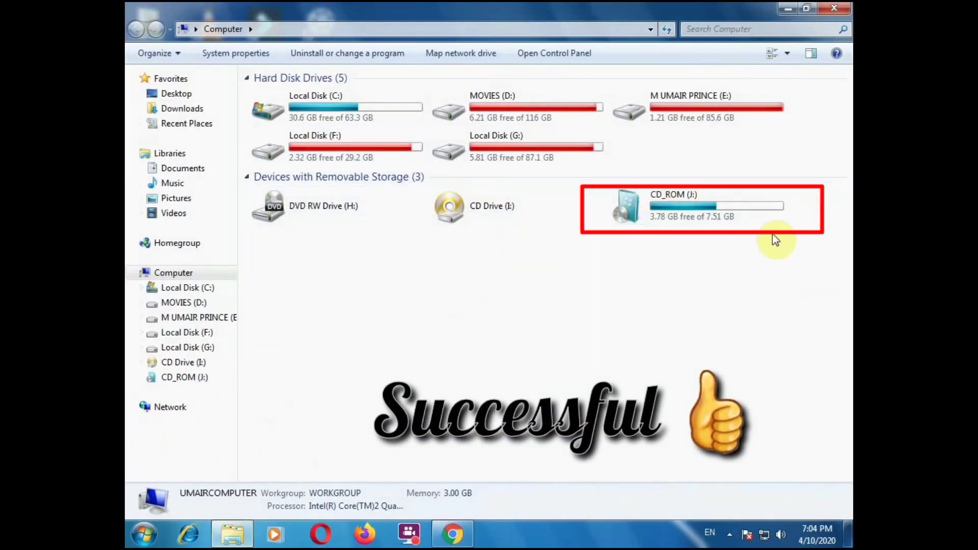
double_click(686, 214)
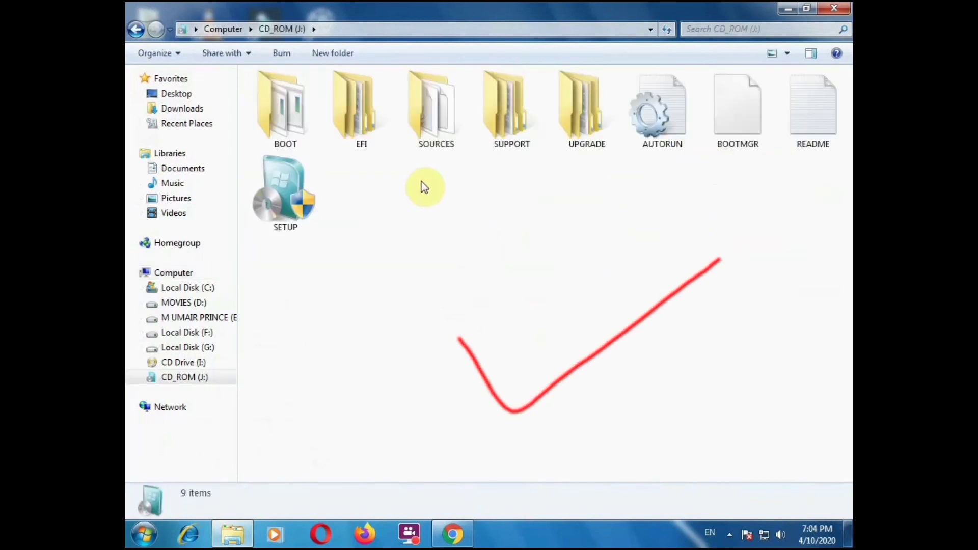